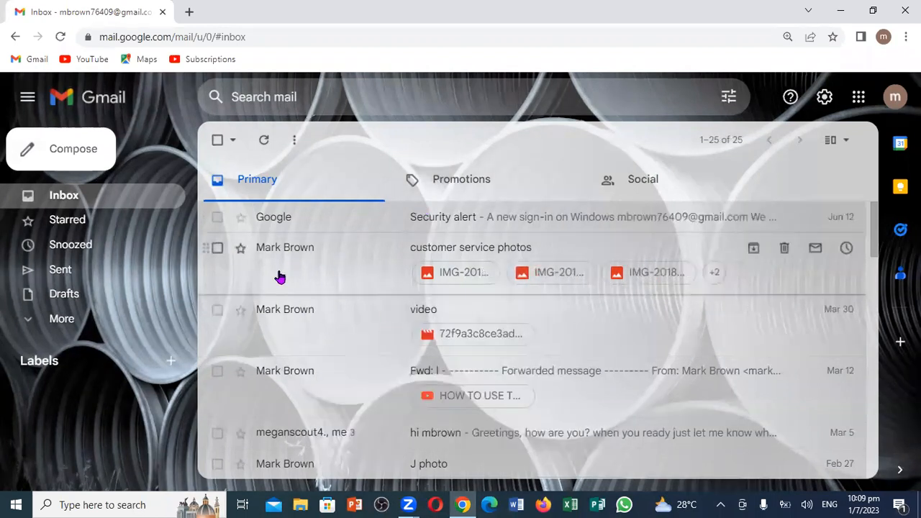
# Start a new email in the enlarged compose window and add the suggested contact as recipient
pyautogui.click(72, 148)
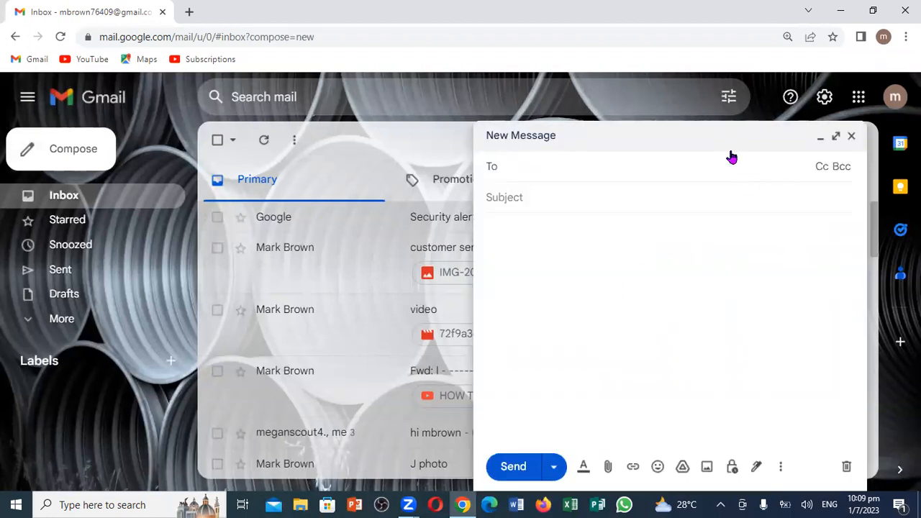
pyautogui.click(575, 140)
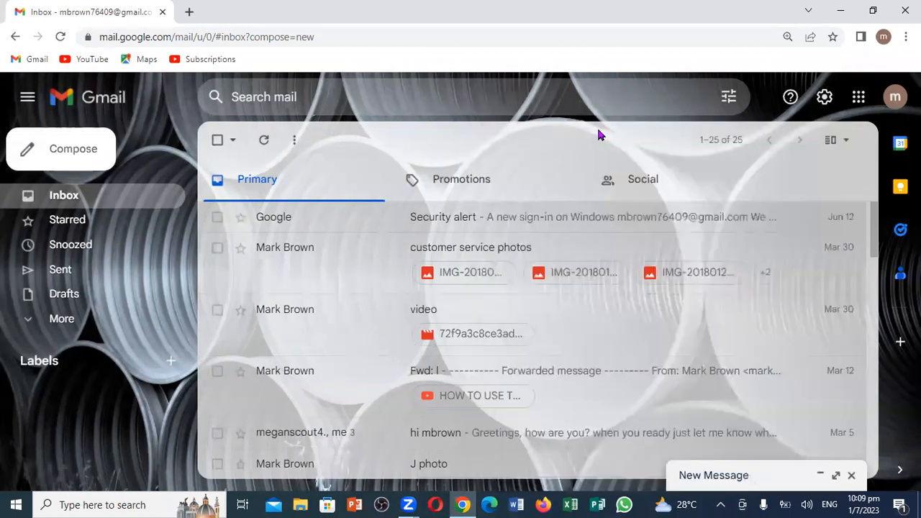
pyautogui.click(836, 477)
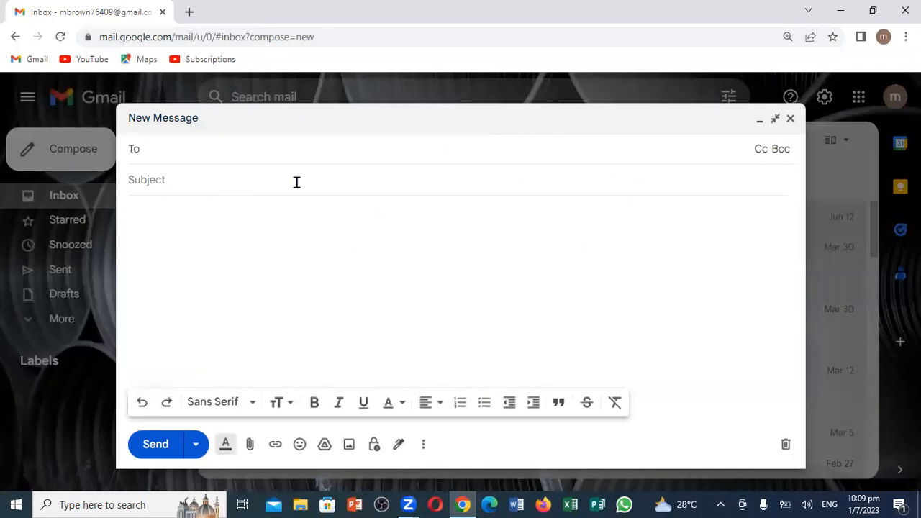
pyautogui.write('m')
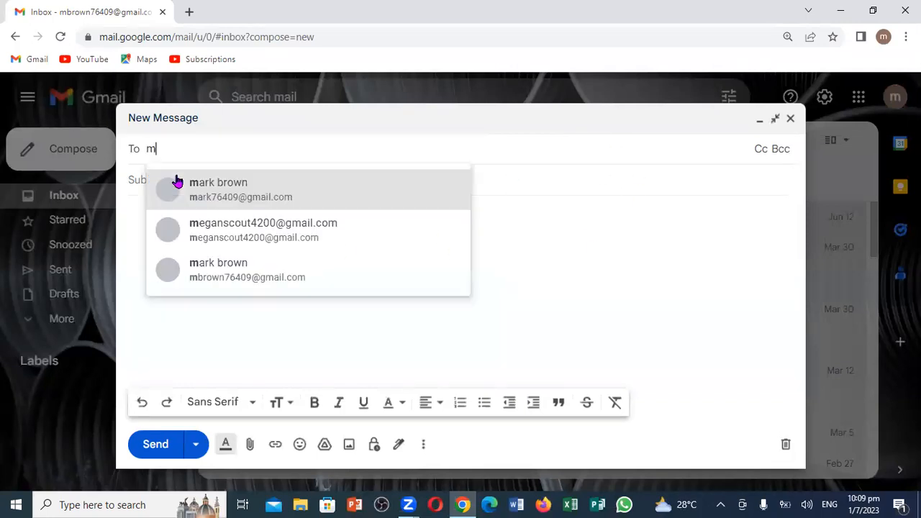
pyautogui.click(225, 185)
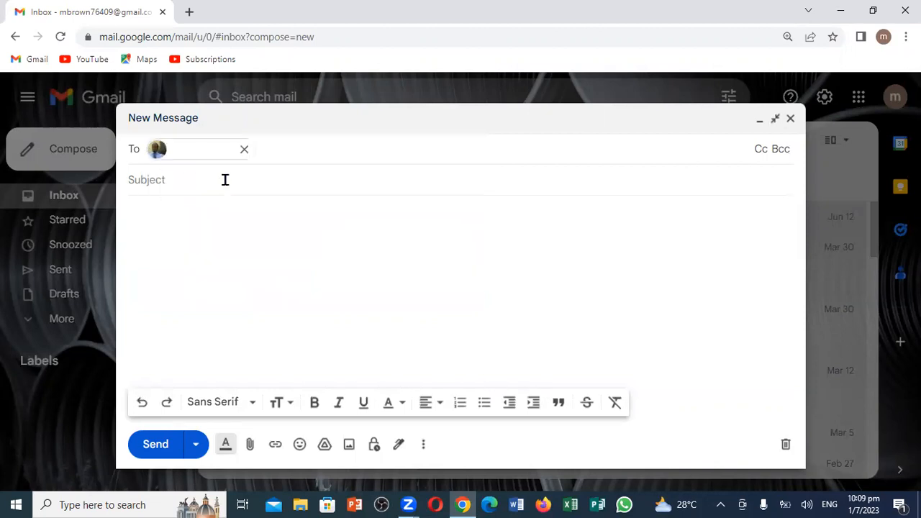
# Enter DATA INFORMATION as the email's subject
pyautogui.click(186, 199)
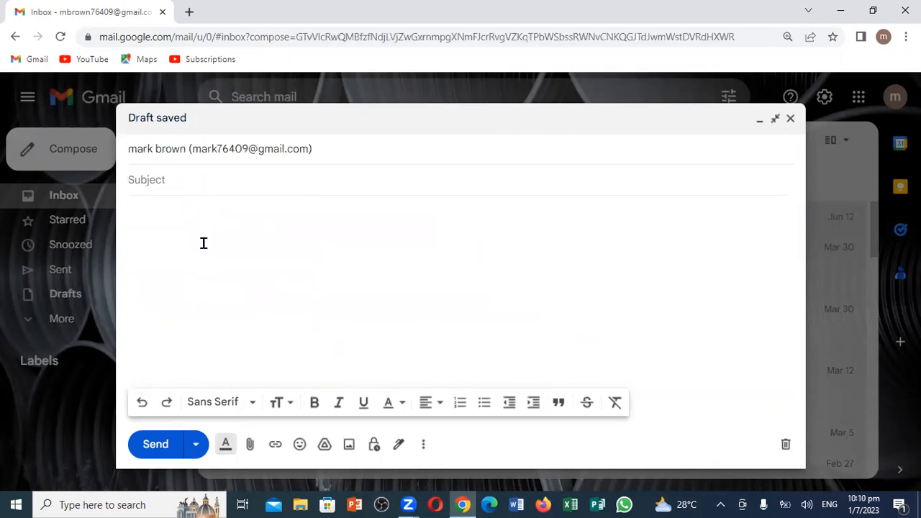
pyautogui.write('DA')
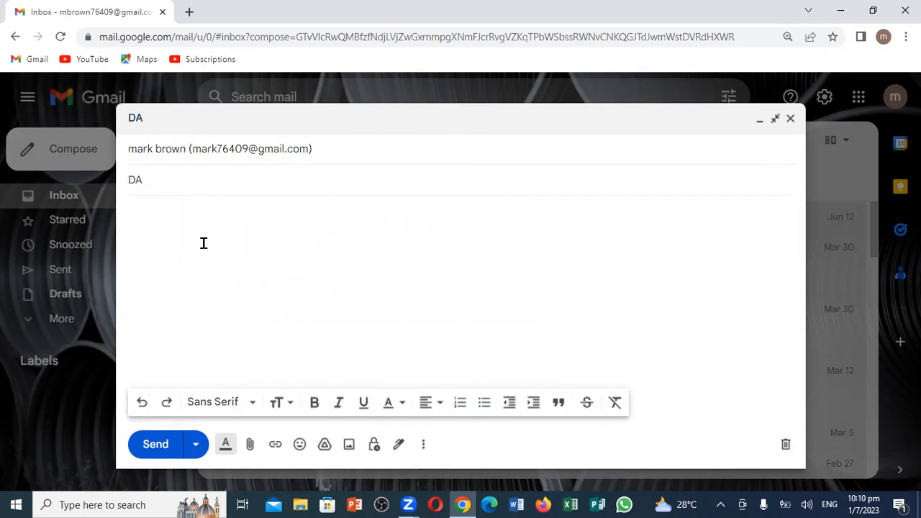
pyautogui.write('TA INFORMA')
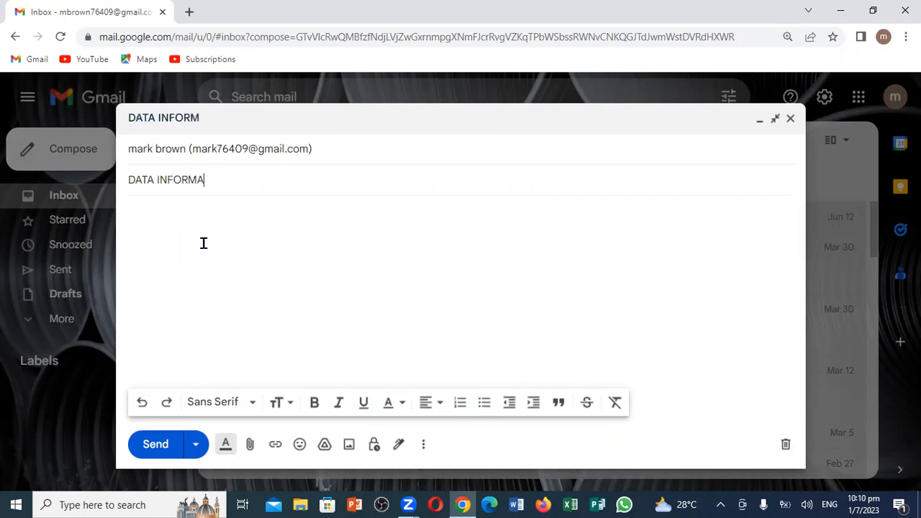
pyautogui.write('TION')
# Attach the Word file DATA from the Desktop to the email
pyautogui.click(193, 266)
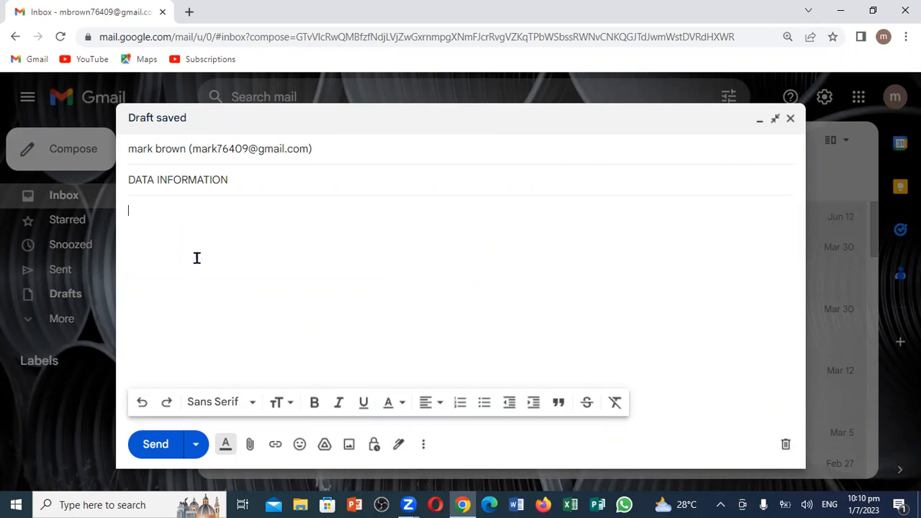
pyautogui.click(251, 448)
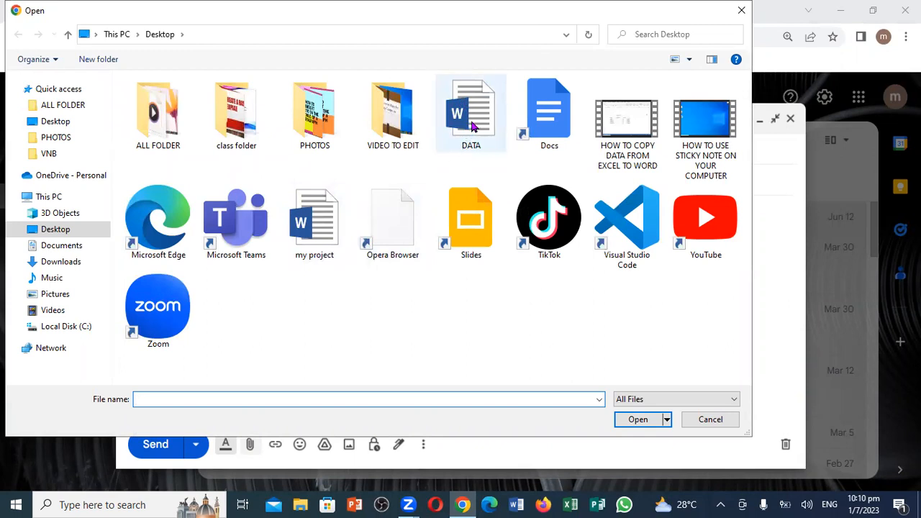
pyautogui.click(466, 150)
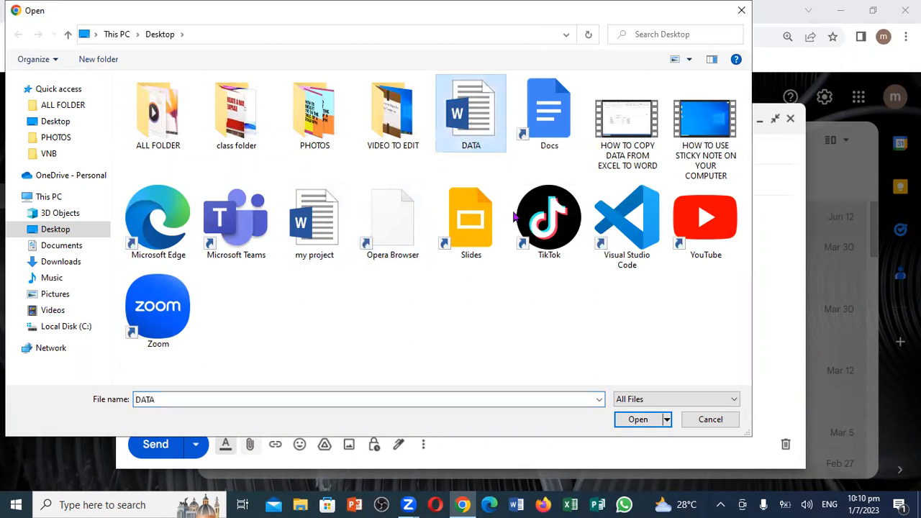
pyautogui.click(639, 419)
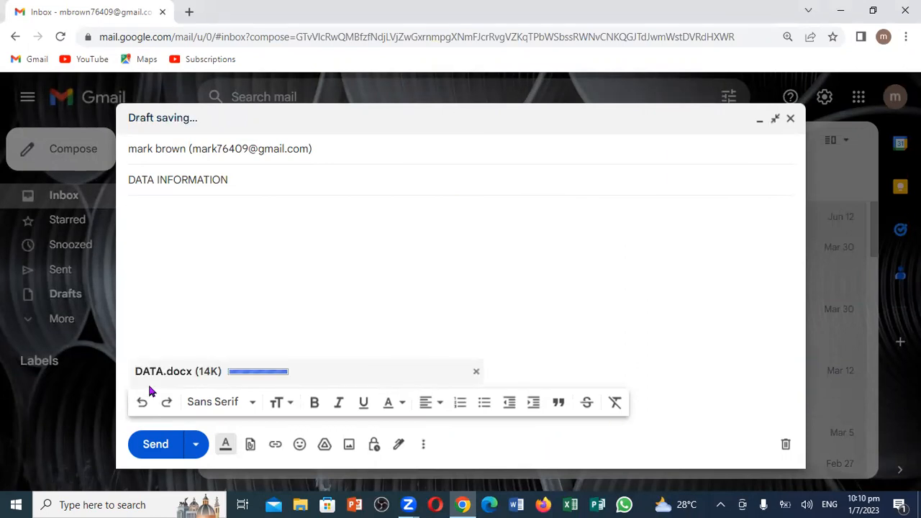
# Write SEE FILE BELOW in the message body
pyautogui.click(148, 223)
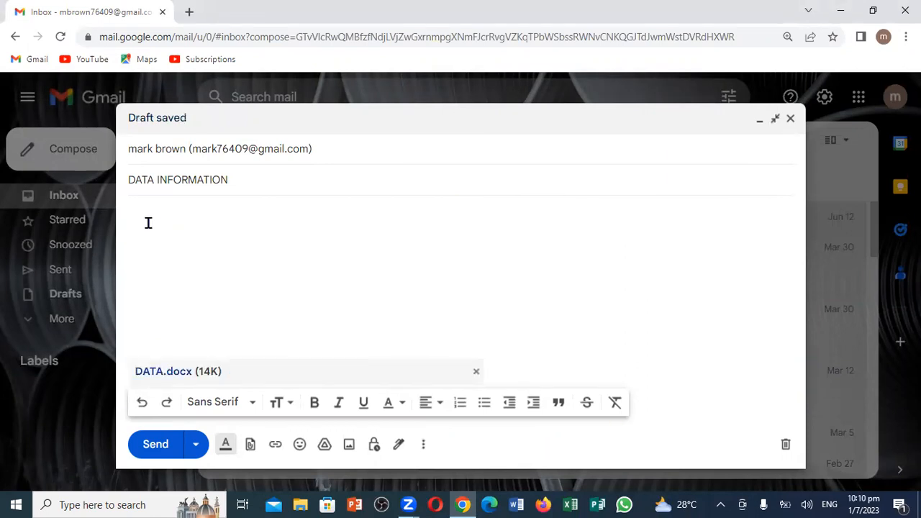
pyautogui.write('SEE')
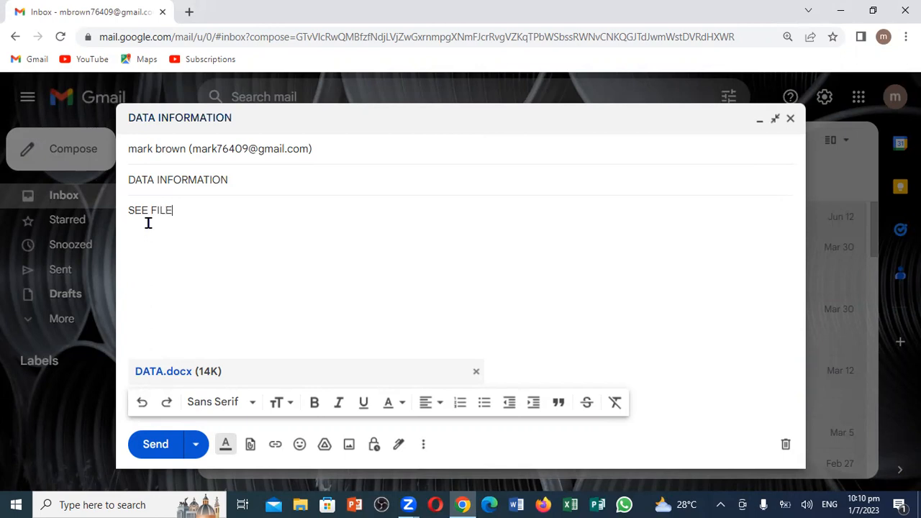
pyautogui.write('FILE BELOW')
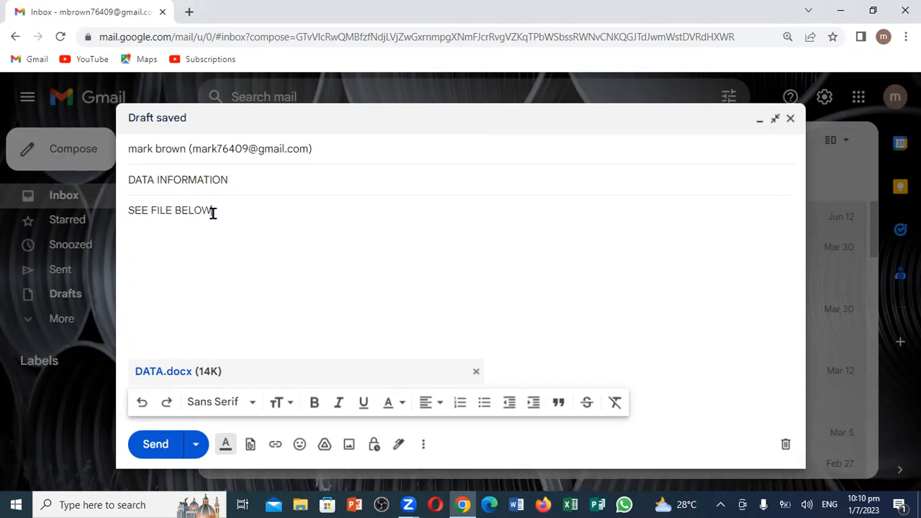
# Format the body text SEE FILE BELOW in Large size with magenta text color
pyautogui.moveTo(211, 210); pyautogui.dragTo(130, 210)
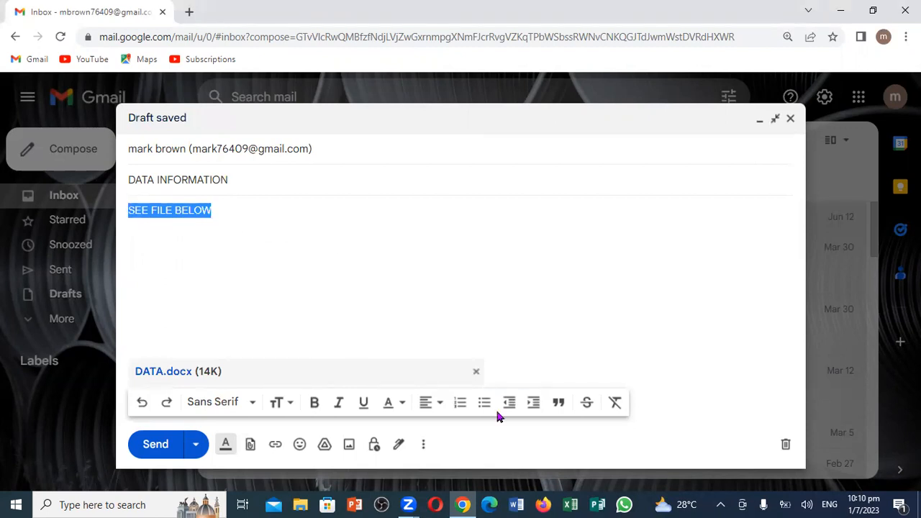
pyautogui.click(293, 409)
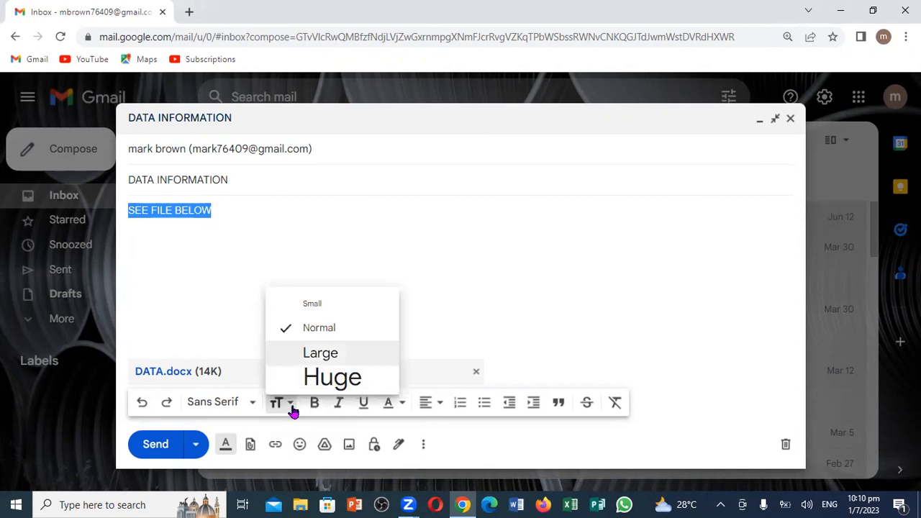
pyautogui.press('Return')
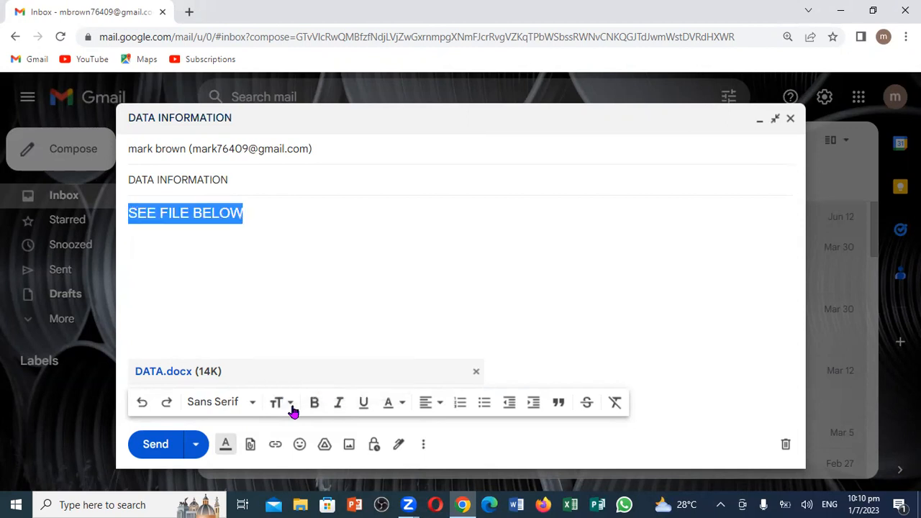
pyautogui.click(403, 410)
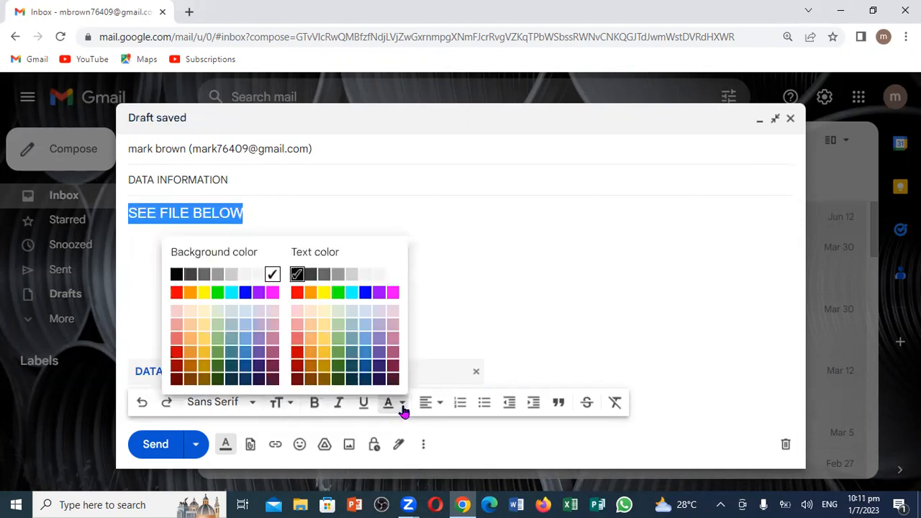
pyautogui.click(393, 292)
pyautogui.click(415, 251)
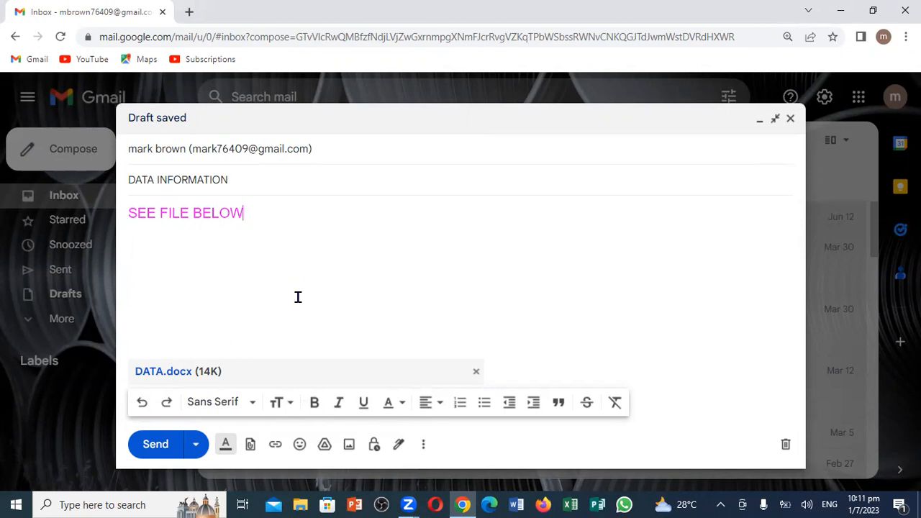
pyautogui.click(775, 119)
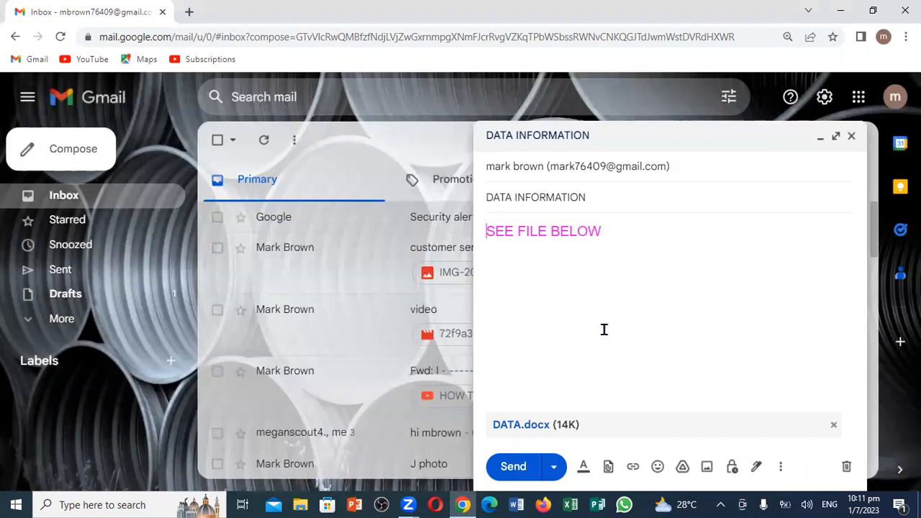
pyautogui.click(837, 137)
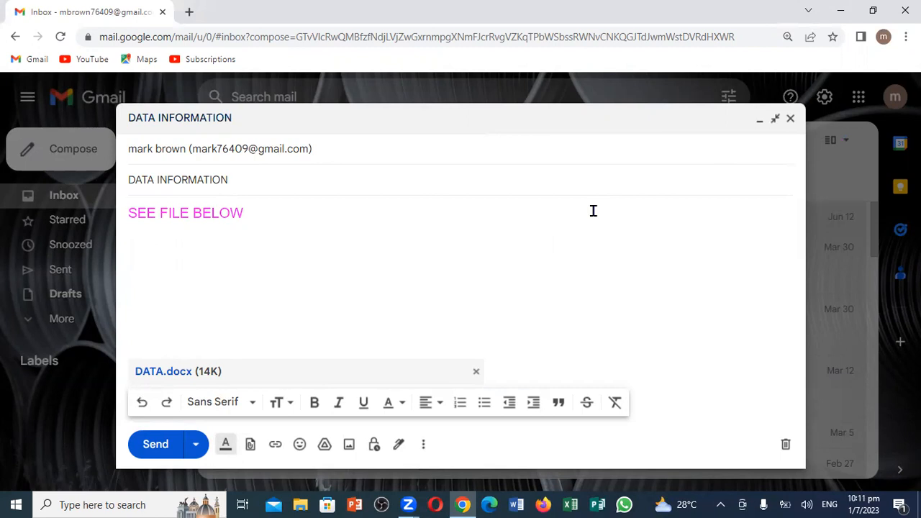
# Schedule the email for sending on Jul 7, 2023 at 11:11 PM and open the Scheduled folder
pyautogui.click(197, 453)
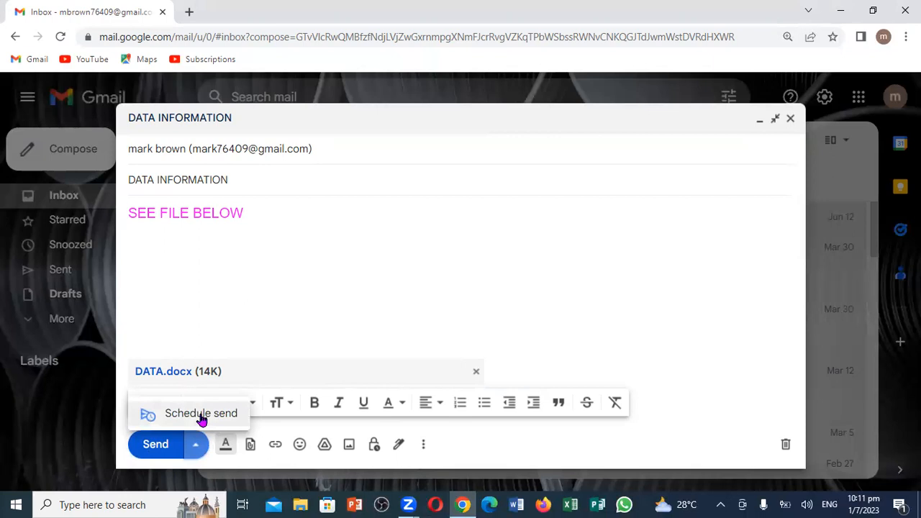
pyautogui.click(201, 418)
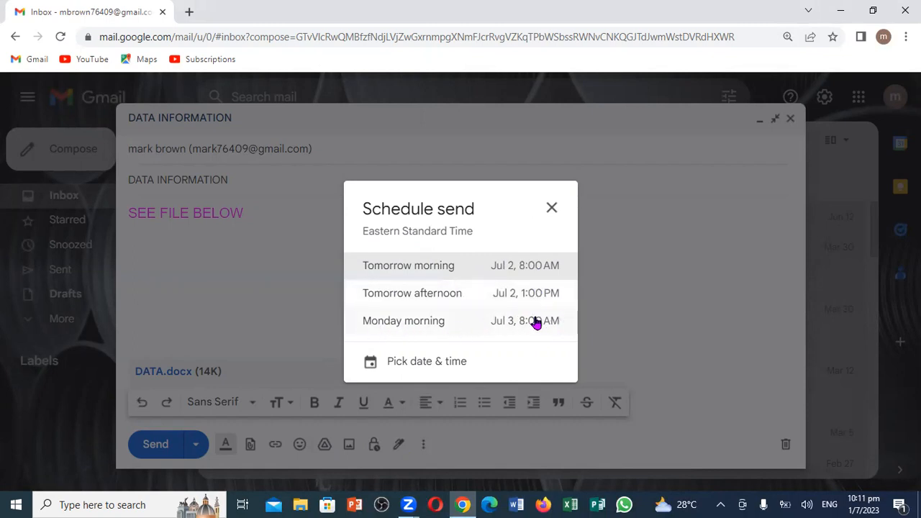
pyautogui.click(492, 347)
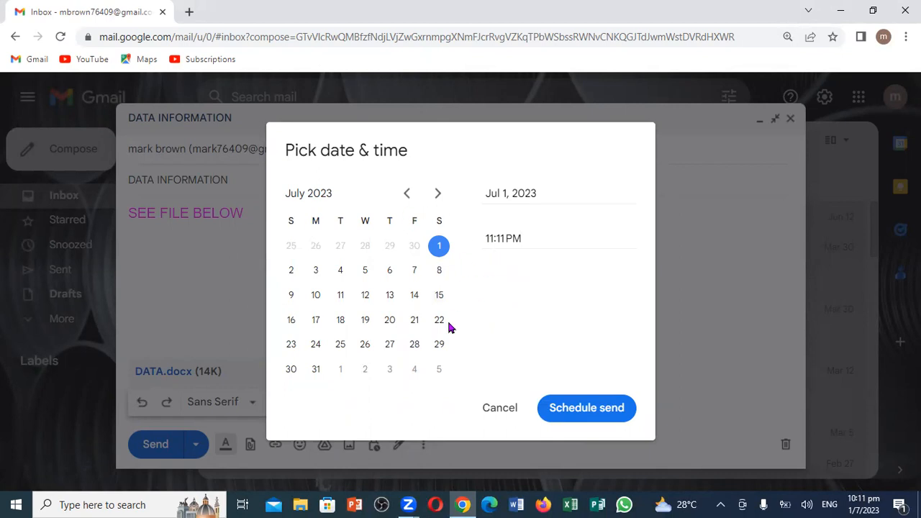
pyautogui.click(414, 271)
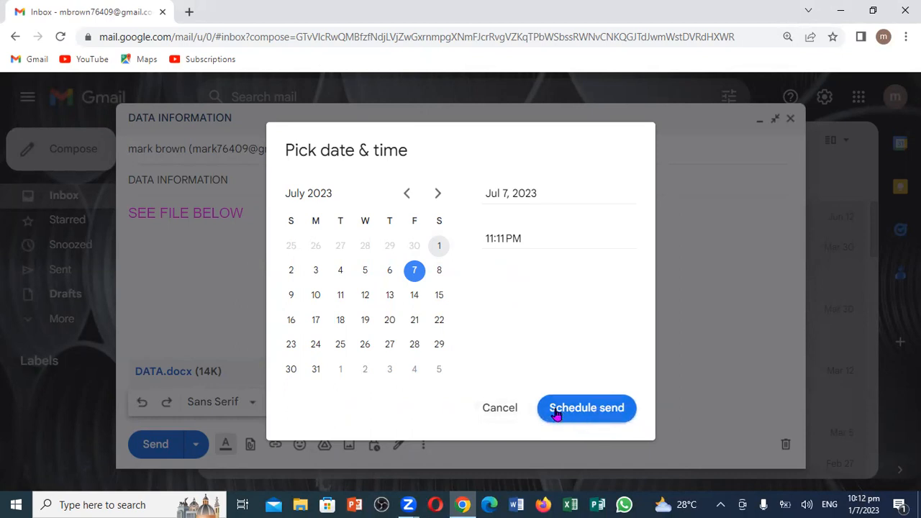
pyautogui.click(594, 414)
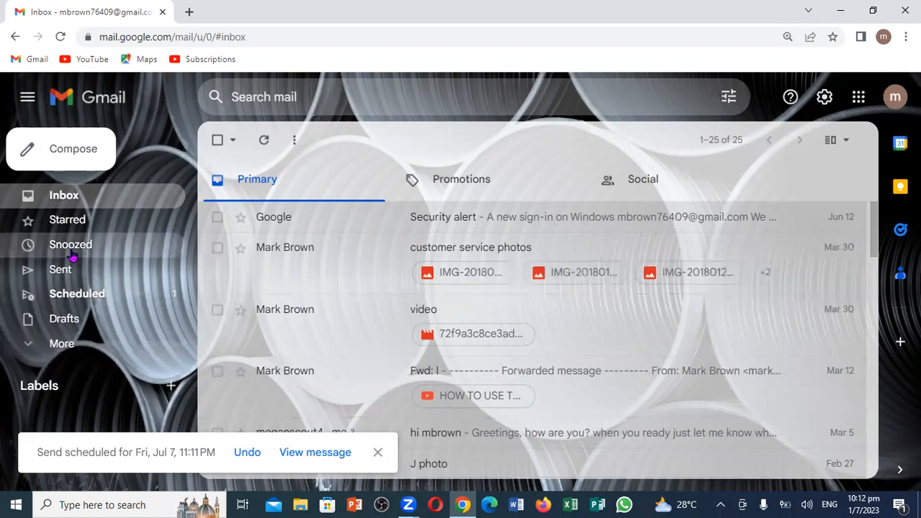
pyautogui.click(143, 303)
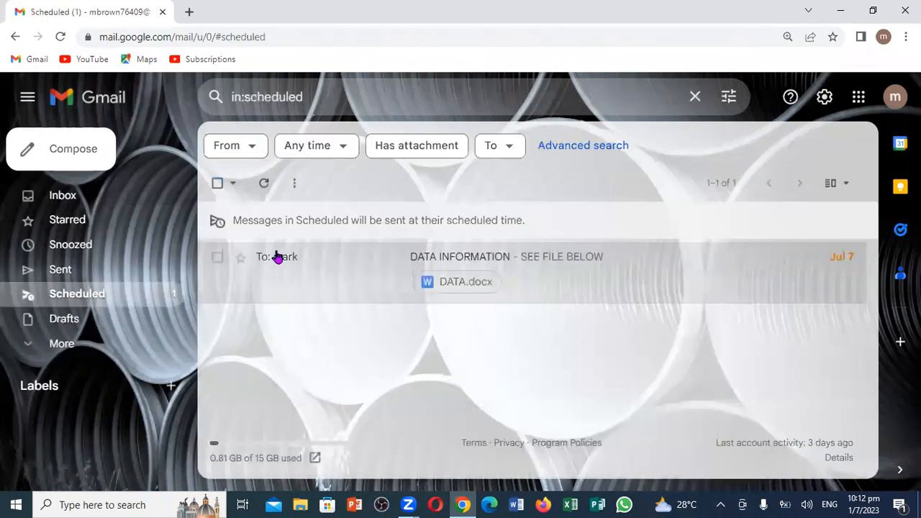